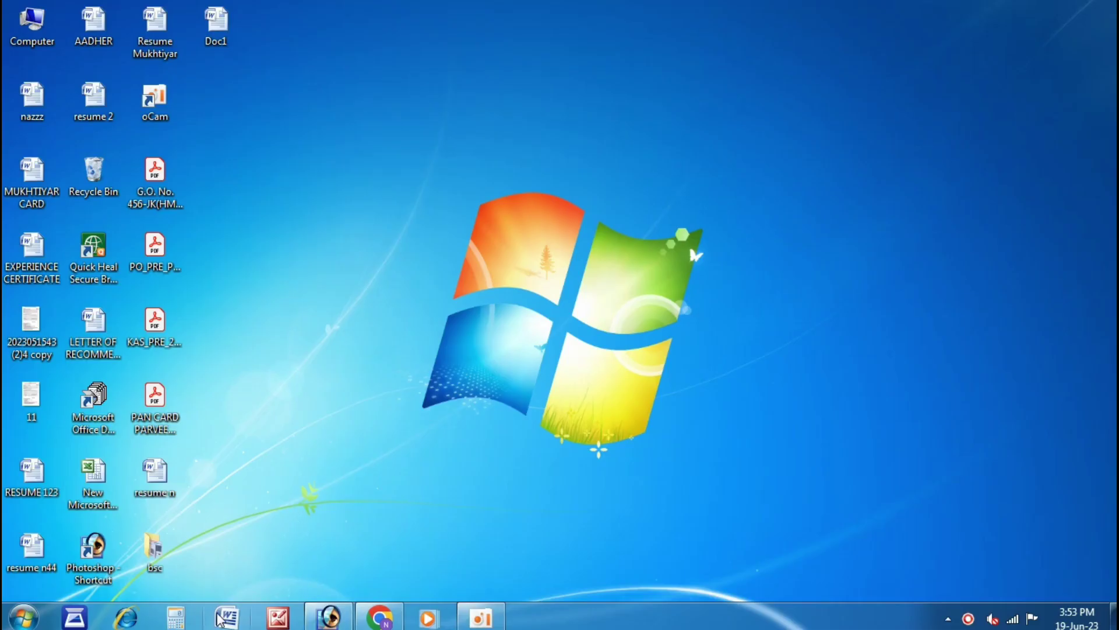
# Launch Microsoft Word from the taskbar to get a blank Document1
pyautogui.click(228, 618)
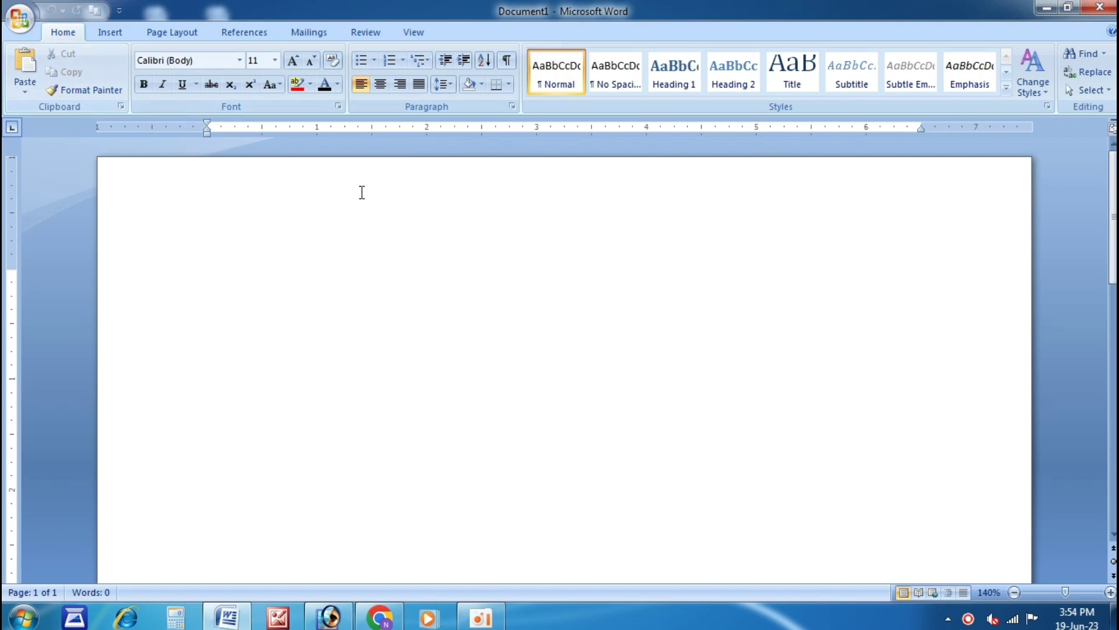
# Set the page size to 10 x 15 cm (4 x 6 in) with landscape orientation
pyautogui.scroll(-2, 602, 277)
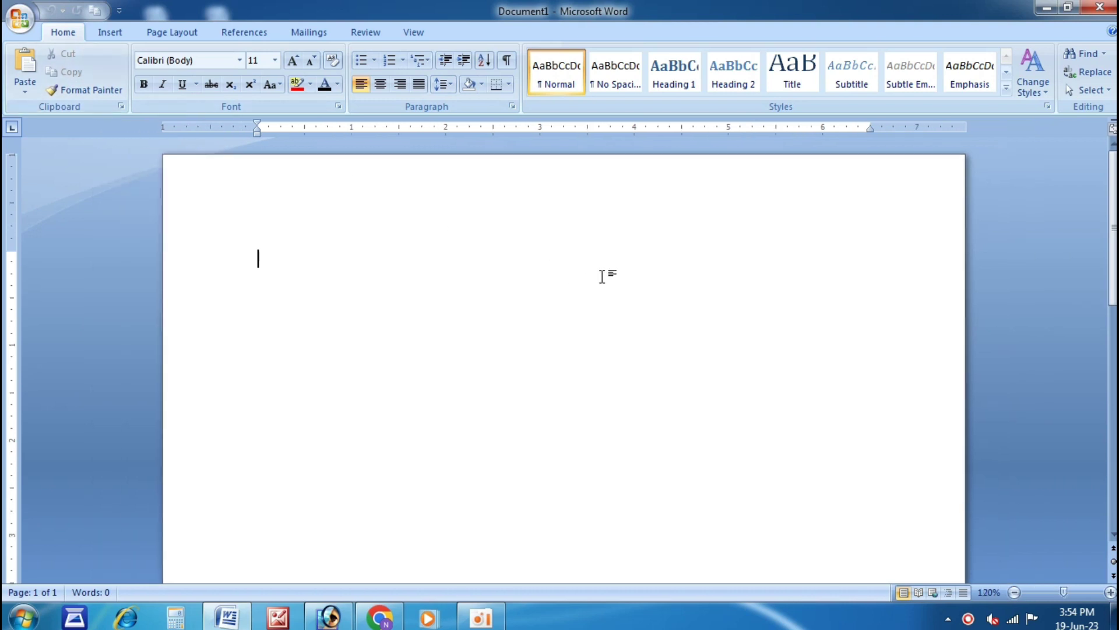
pyautogui.scroll(-1, 602, 277)
pyautogui.scroll(-2, 603, 277)
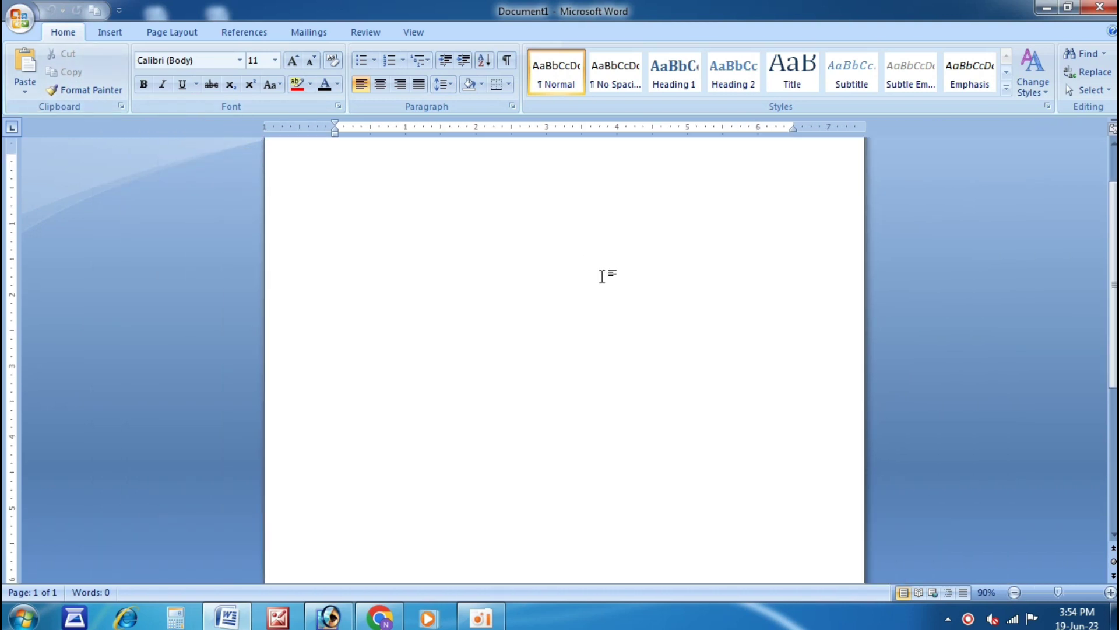
pyautogui.scroll(-3, 602, 276)
pyautogui.scroll(-2, 602, 277)
pyautogui.scroll(-2, 603, 276)
pyautogui.scroll(-1, 603, 277)
pyautogui.scroll(3, 603, 276)
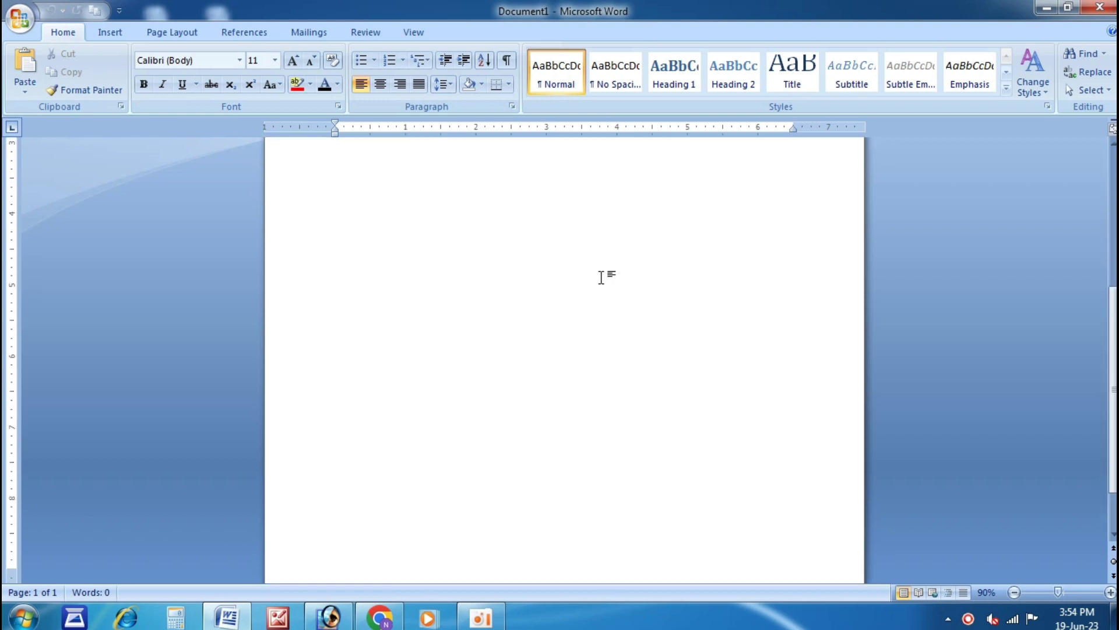
pyautogui.scroll(2, 602, 277)
pyautogui.scroll(3, 602, 276)
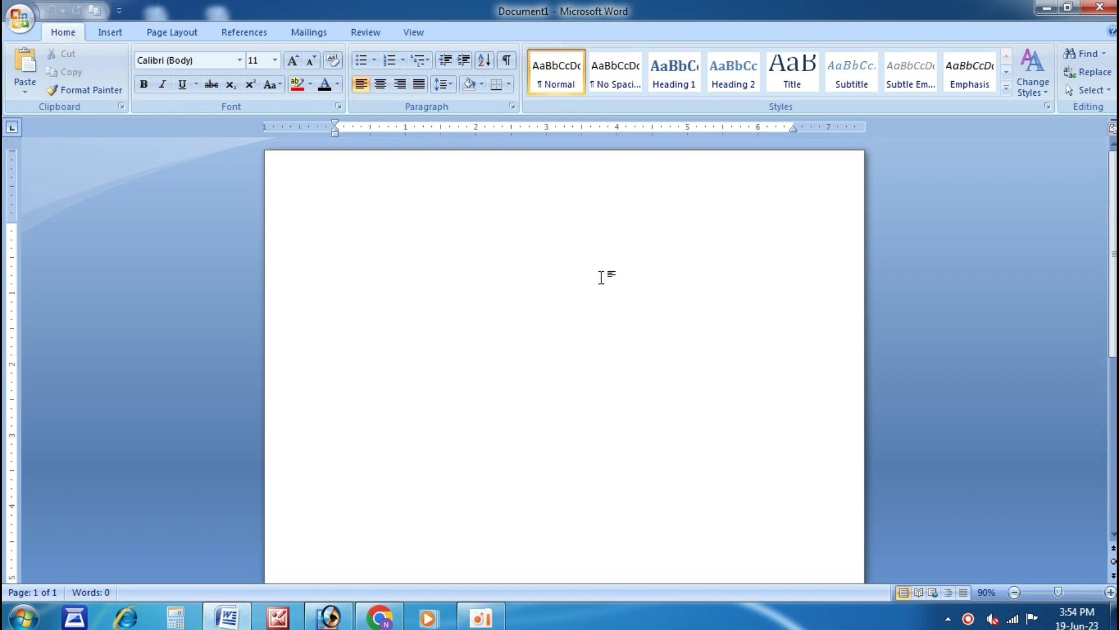
pyautogui.click(180, 34)
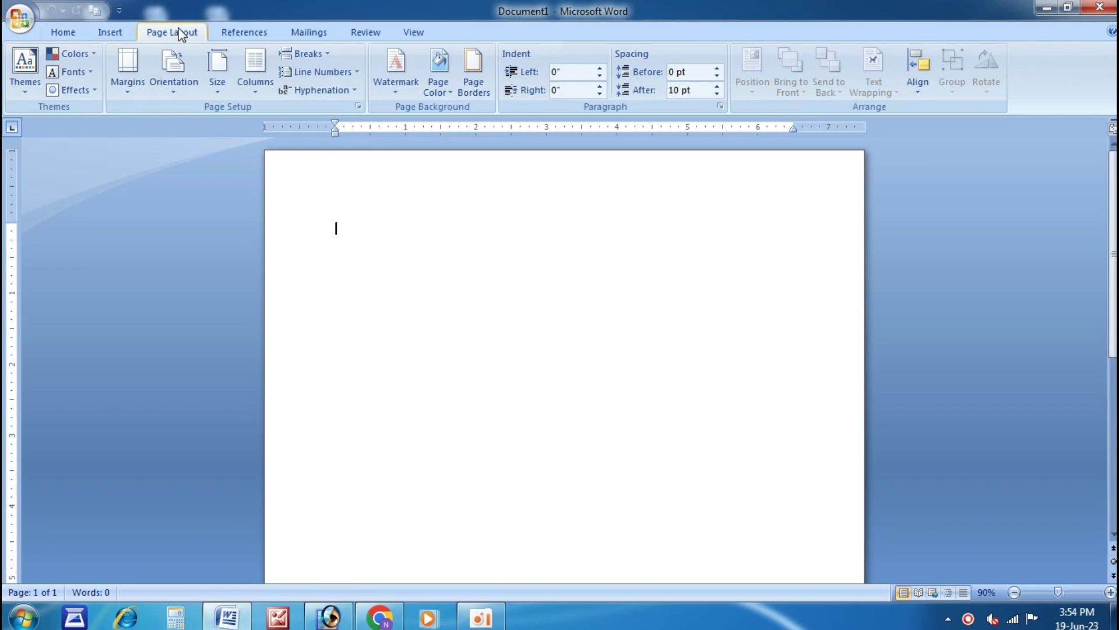
pyautogui.click(216, 91)
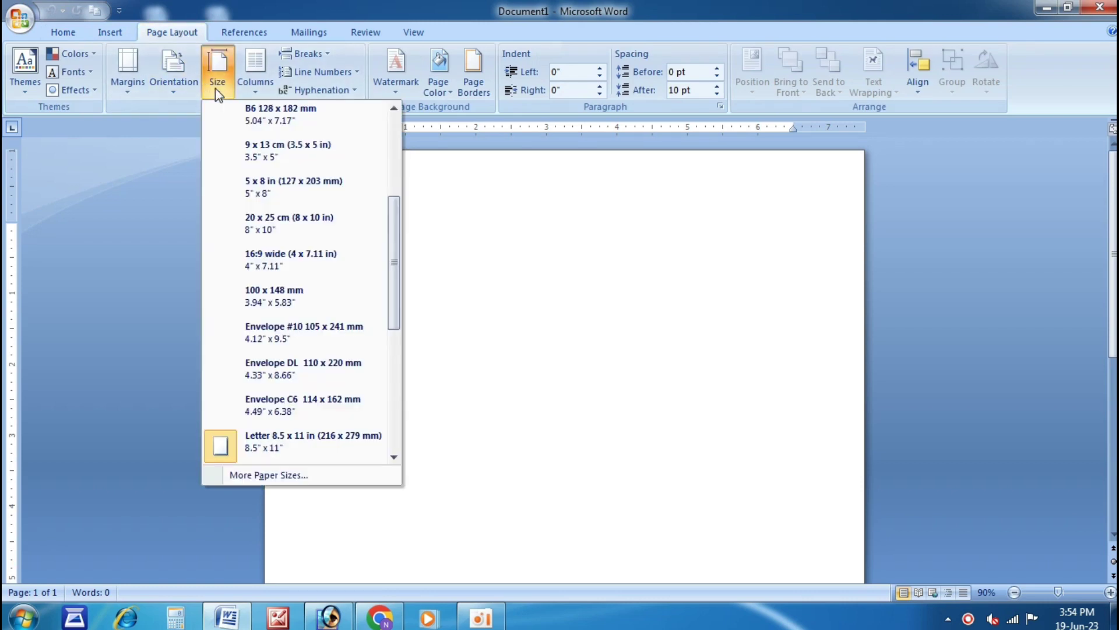
pyautogui.scroll(3, 312, 280)
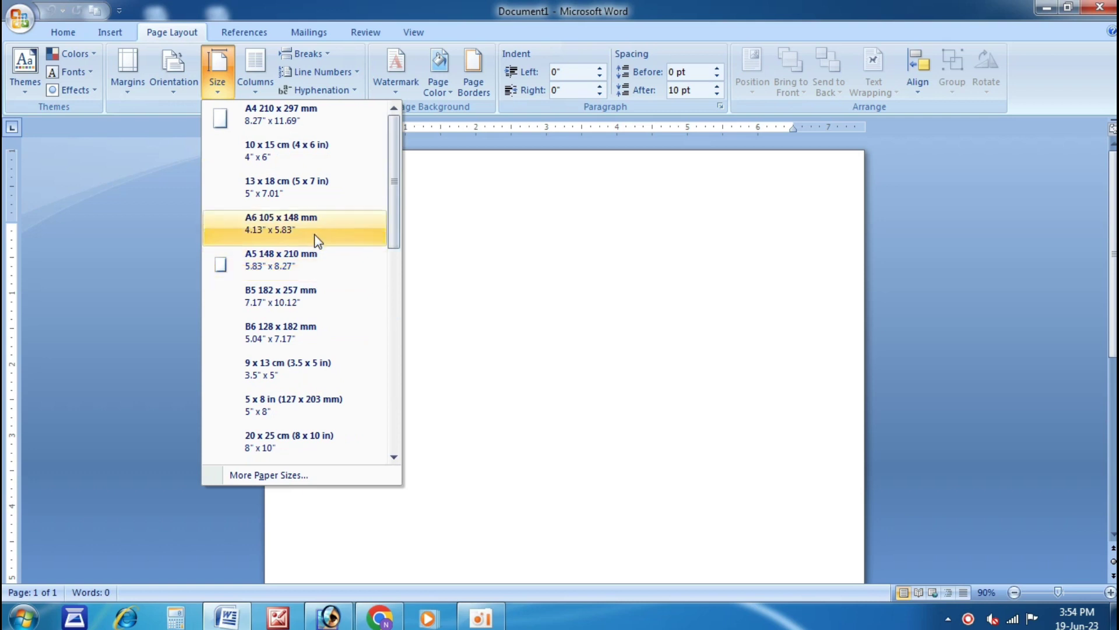
pyautogui.click(334, 156)
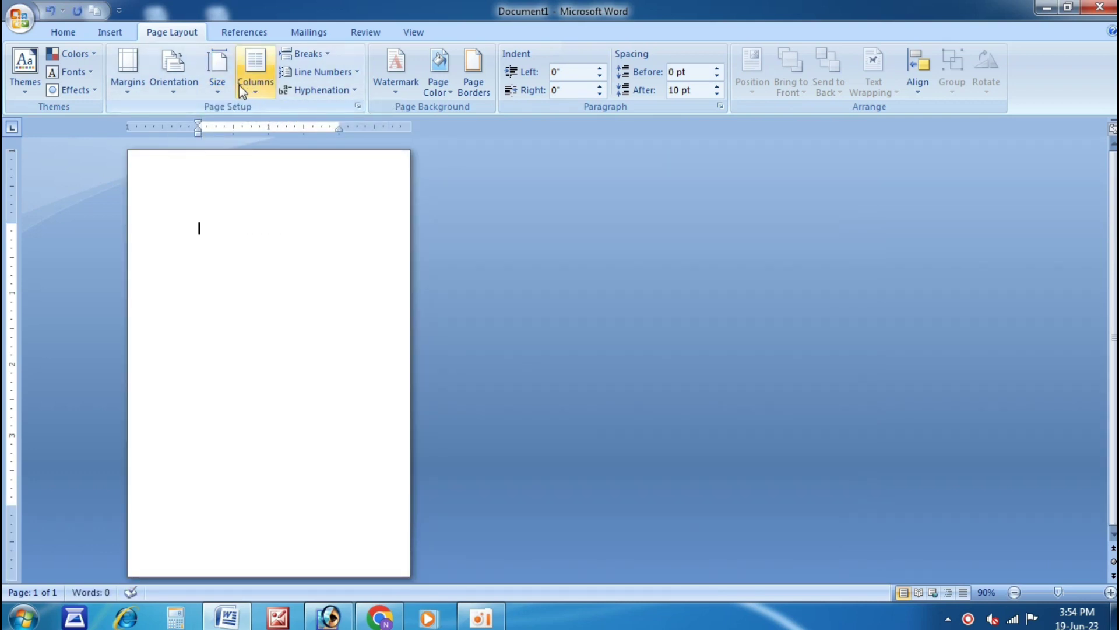
pyautogui.click(183, 91)
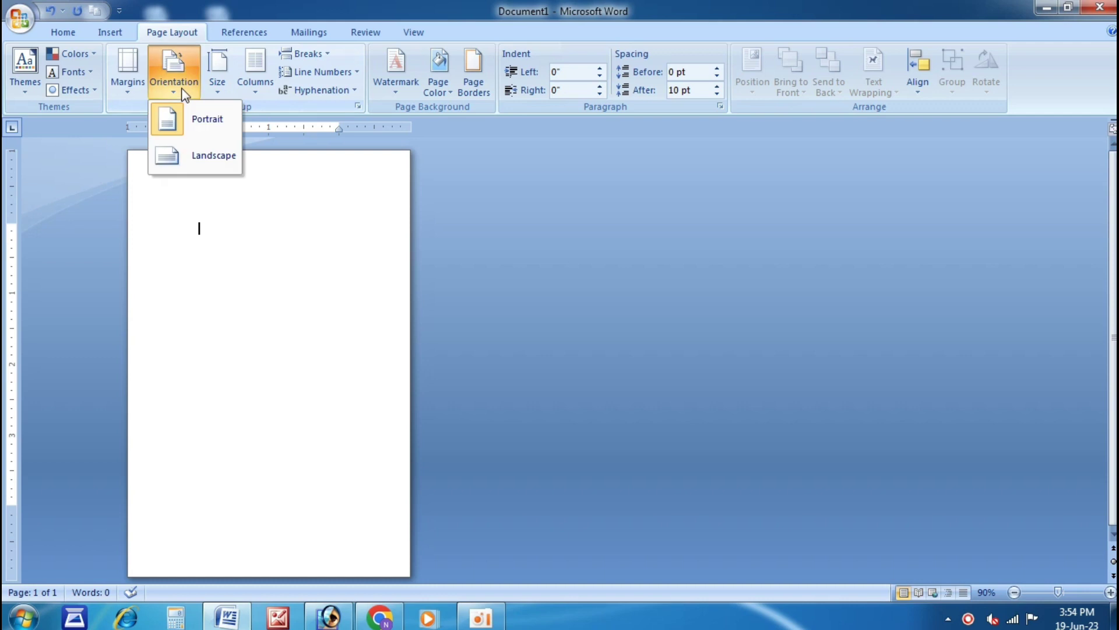
pyautogui.click(199, 159)
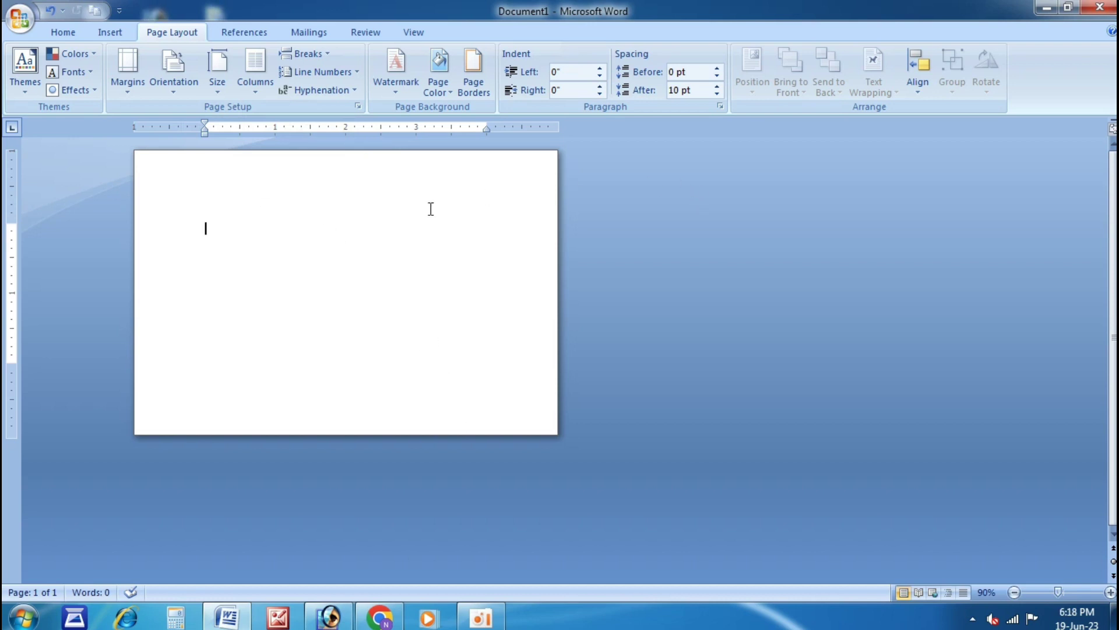
# Draw a rectangle shape near the page's top-left corner
pyautogui.click(102, 33)
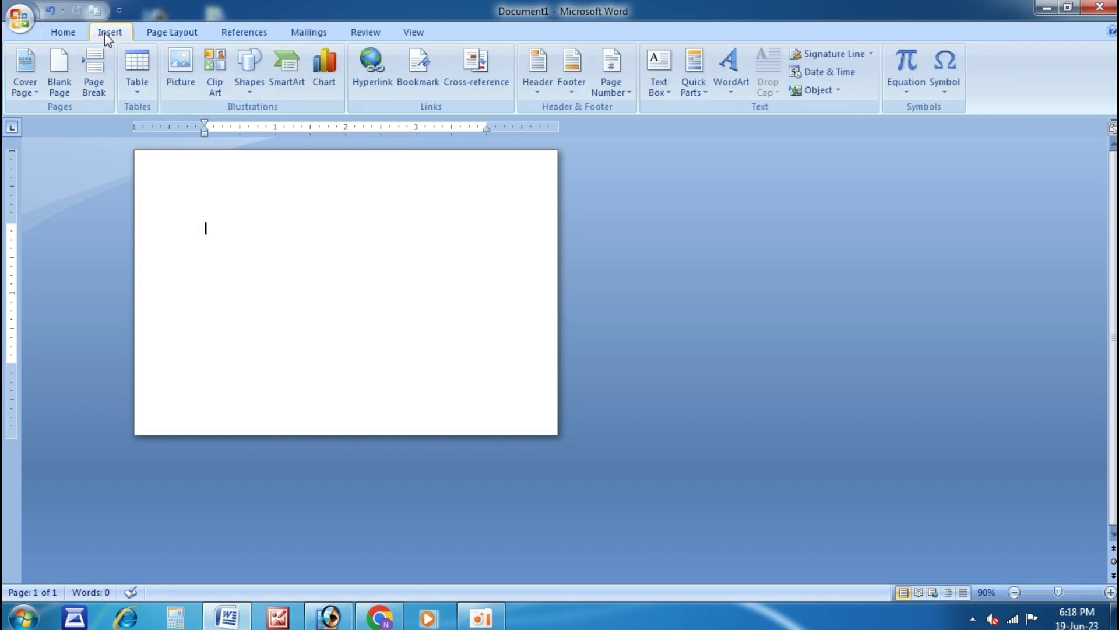
pyautogui.click(252, 93)
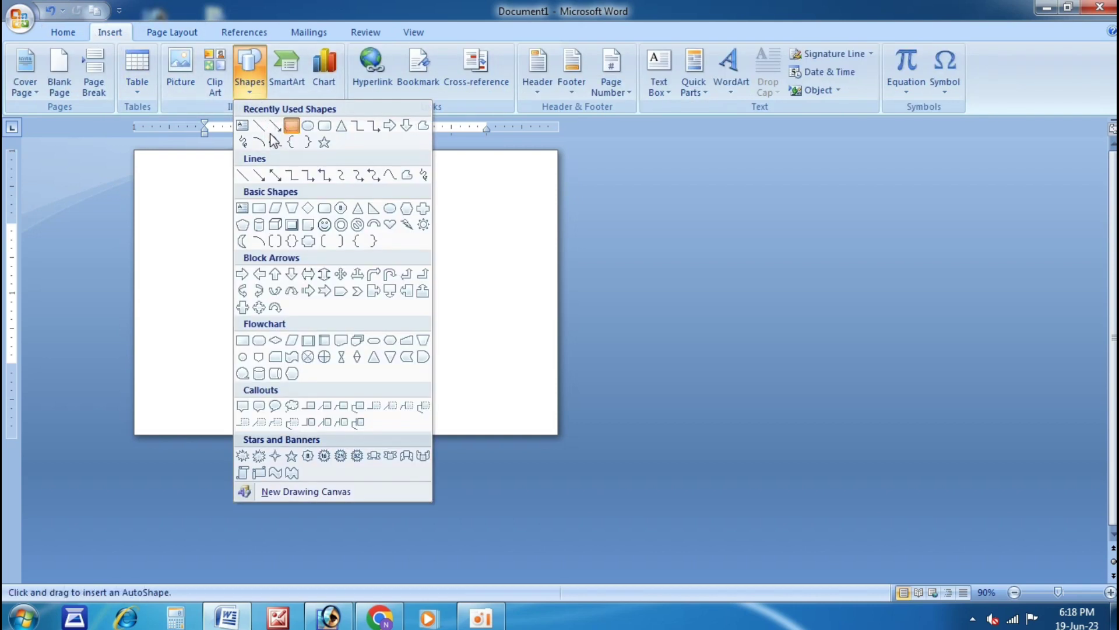
pyautogui.click(291, 125)
pyautogui.moveTo(153, 167); pyautogui.dragTo(232, 257)
pyautogui.press('Escape')
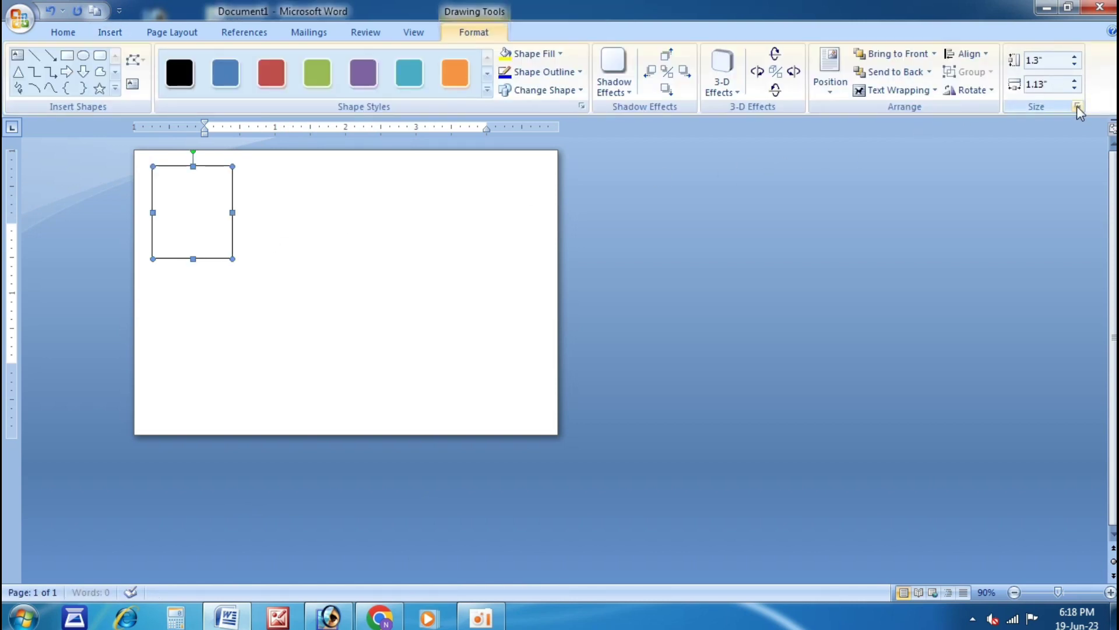
# Resize the rectangle to 1.57 inches high by 1.2 inches wide
pyautogui.click(1078, 106)
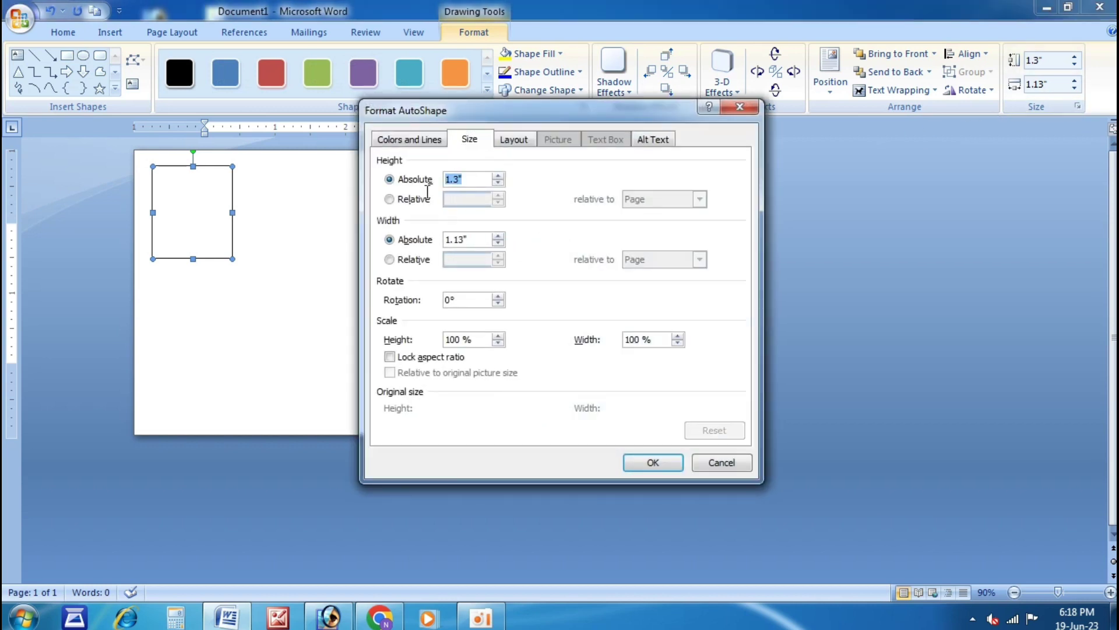
pyautogui.write('1')
pyautogui.press('Return')
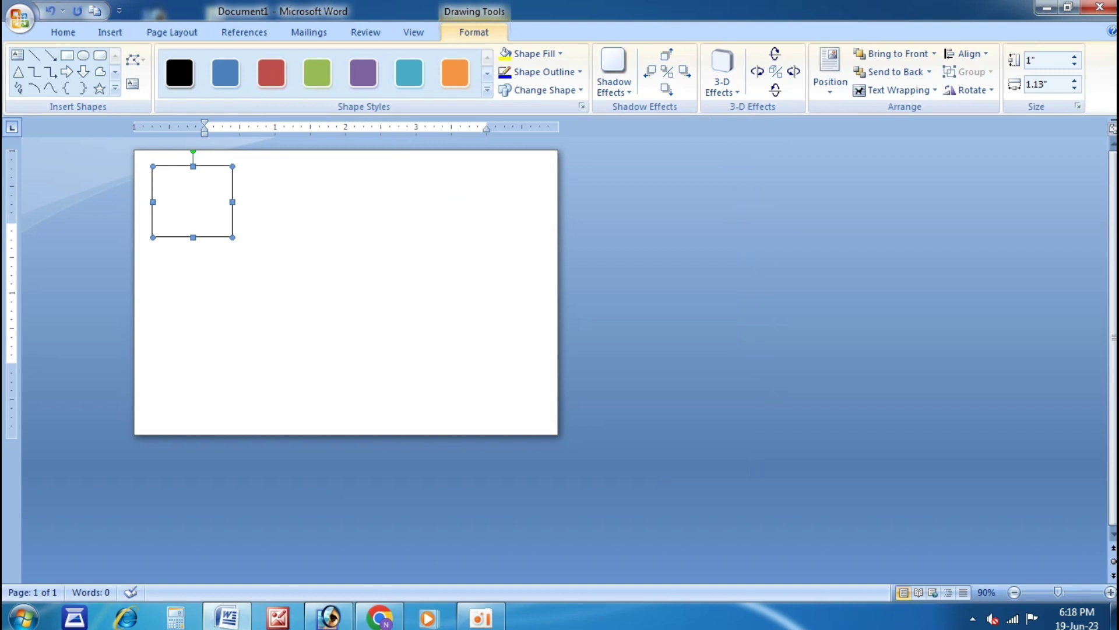
pyautogui.click(1078, 106)
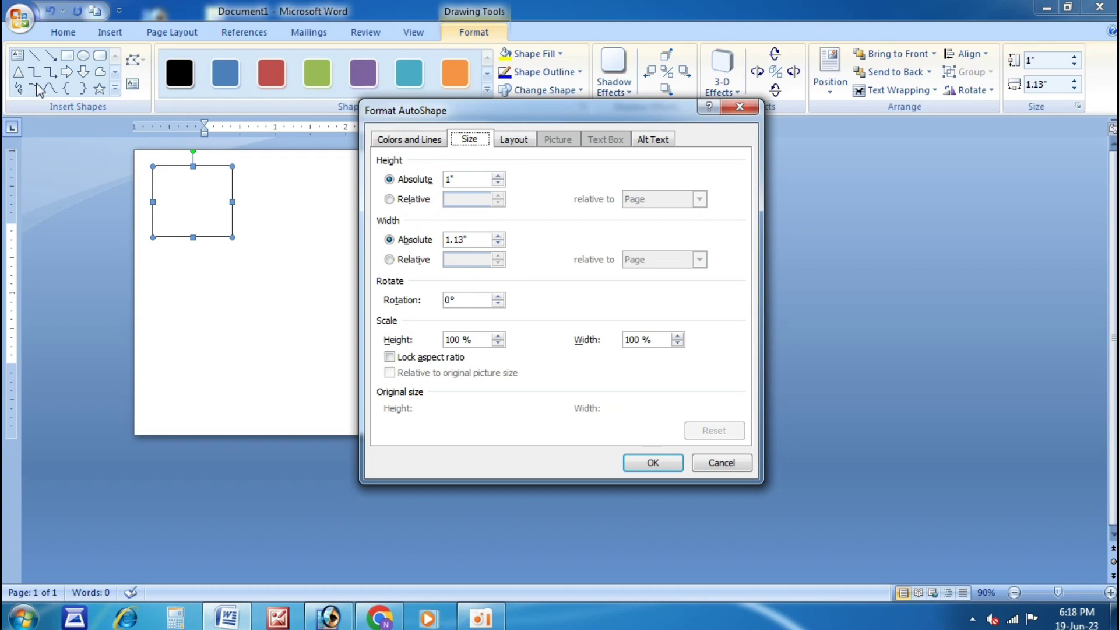
pyautogui.click(467, 180)
pyautogui.write('.57')
pyautogui.moveTo(473, 240); pyautogui.dragTo(450, 240)
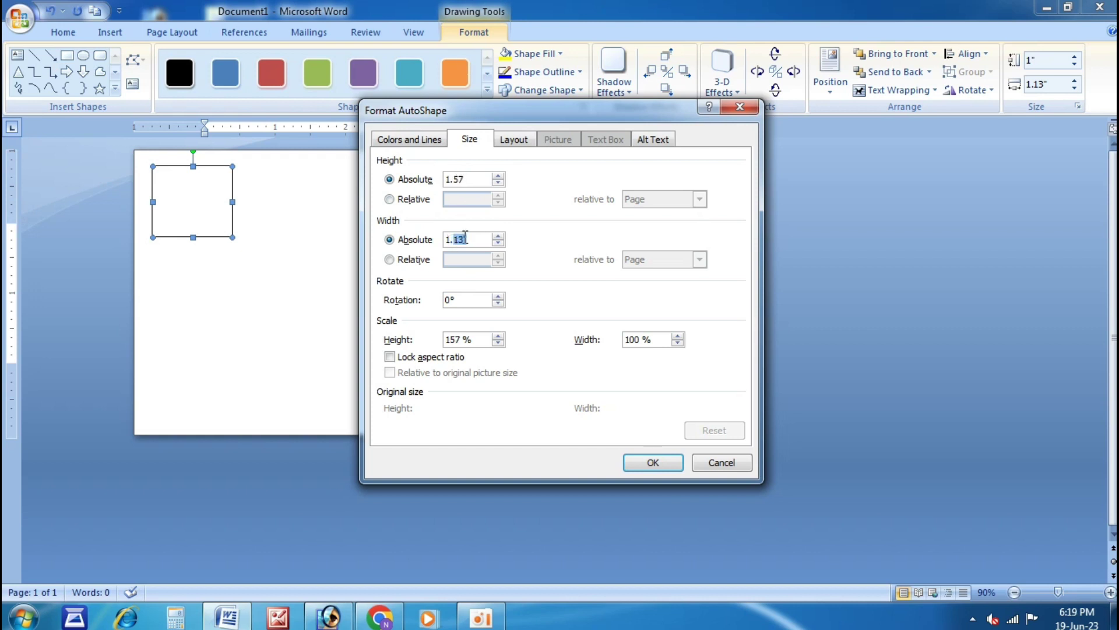
pyautogui.write('20')
pyautogui.click(655, 464)
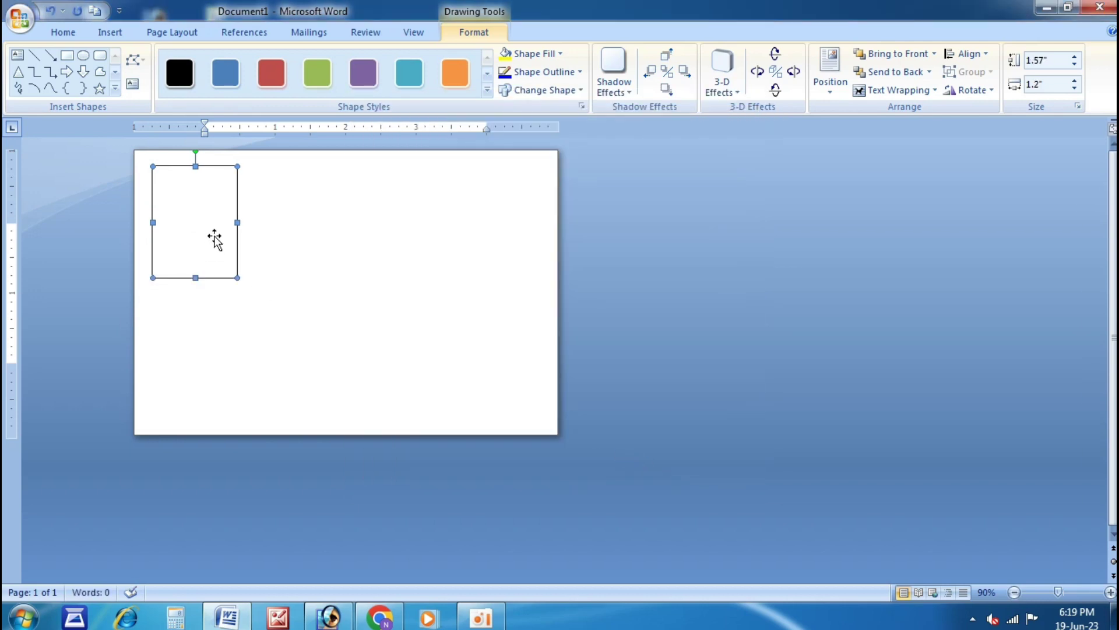
# Open Fill Effects from the rectangle's Format AutoShape Colors and Lines settings
pyautogui.rightClick(215, 239)
pyautogui.click(228, 398)
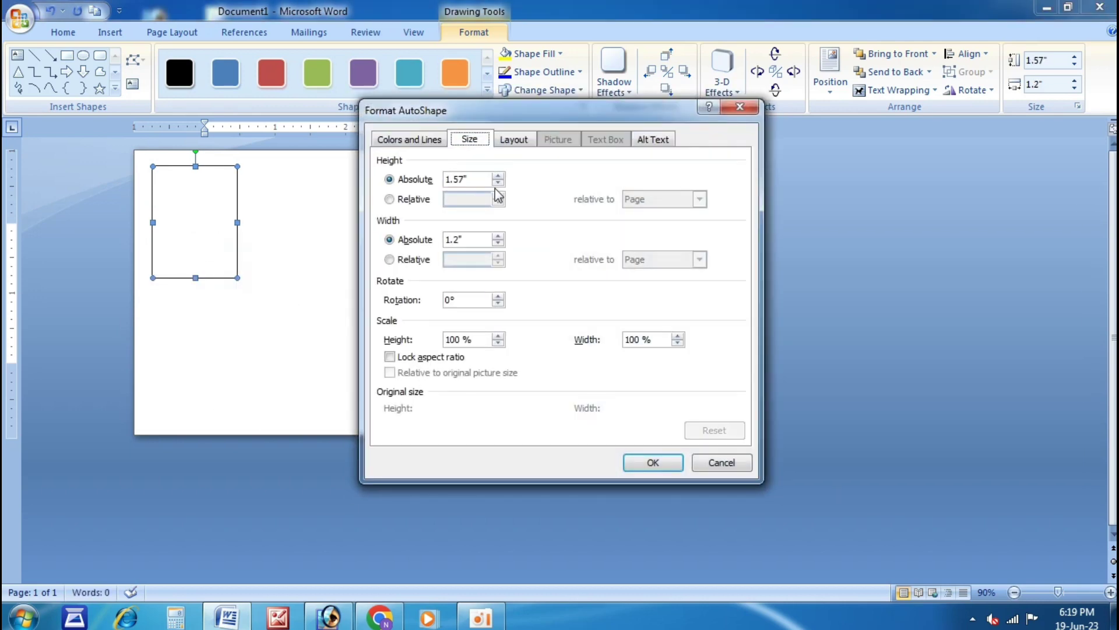
pyautogui.click(410, 139)
pyautogui.click(597, 181)
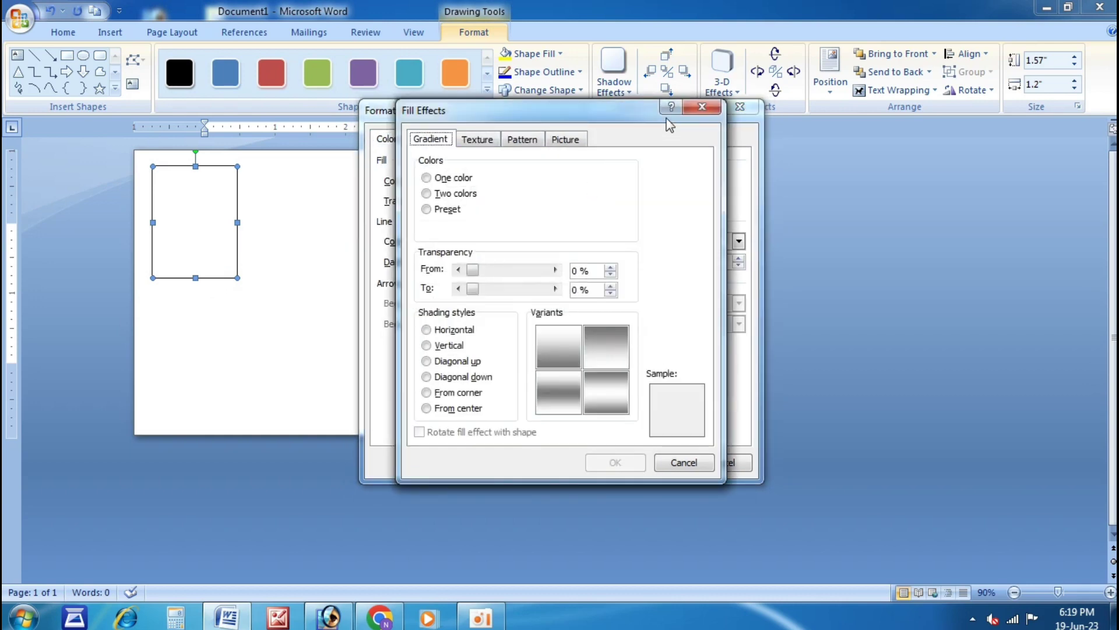
# Reopen the rectangle's Fill Effects on the Picture tab
pyautogui.click(698, 107)
pyautogui.click(738, 107)
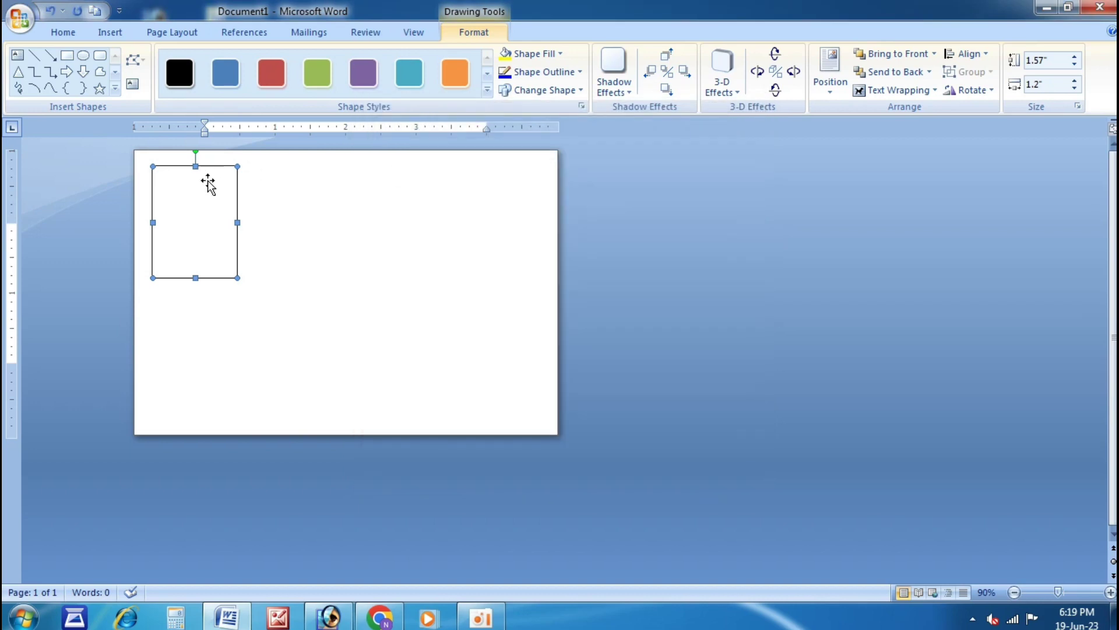
pyautogui.rightClick(215, 191)
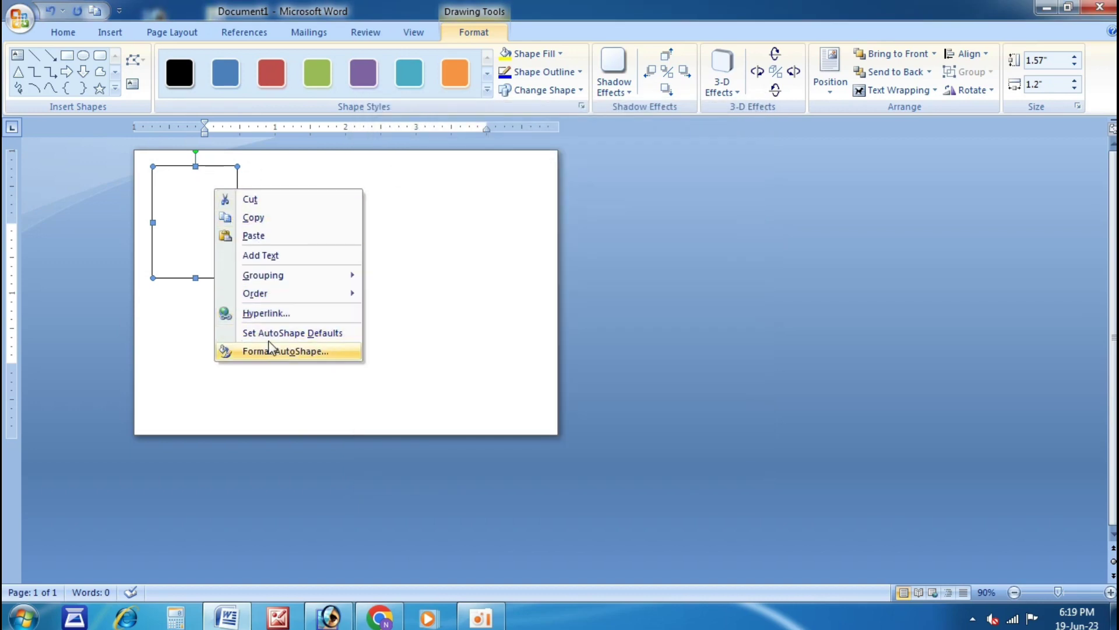
pyautogui.click(304, 352)
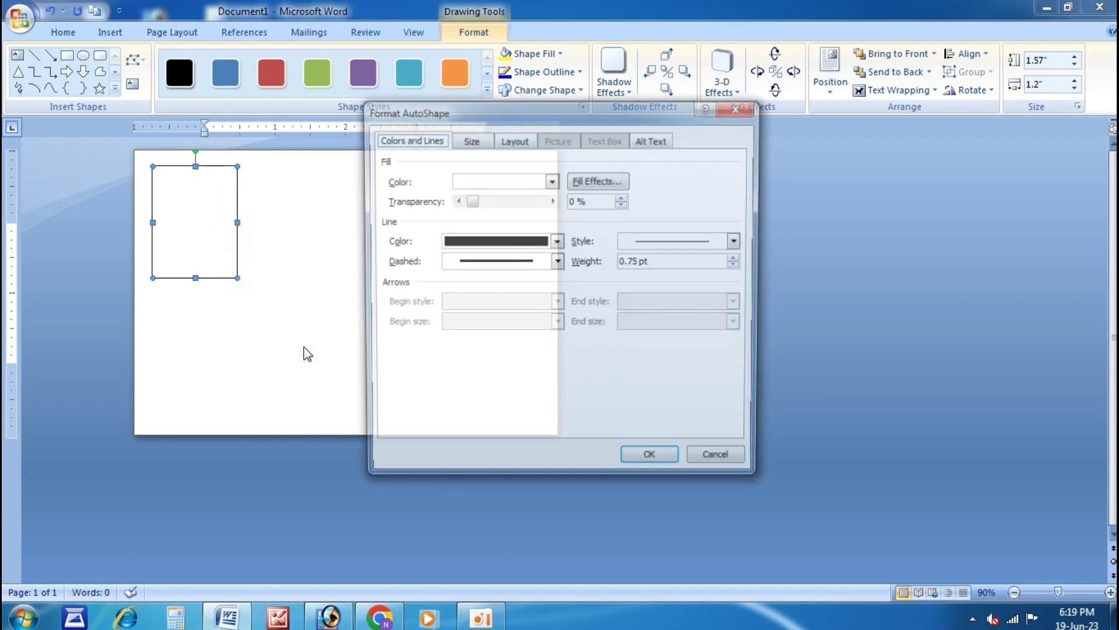
pyautogui.click(602, 180)
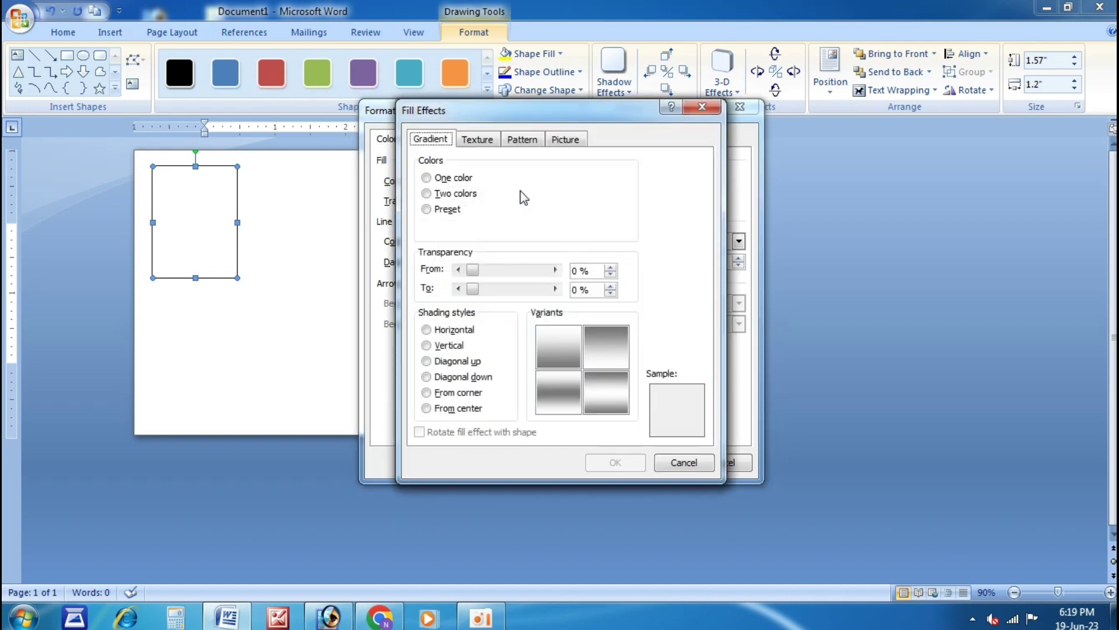
pyautogui.click(575, 142)
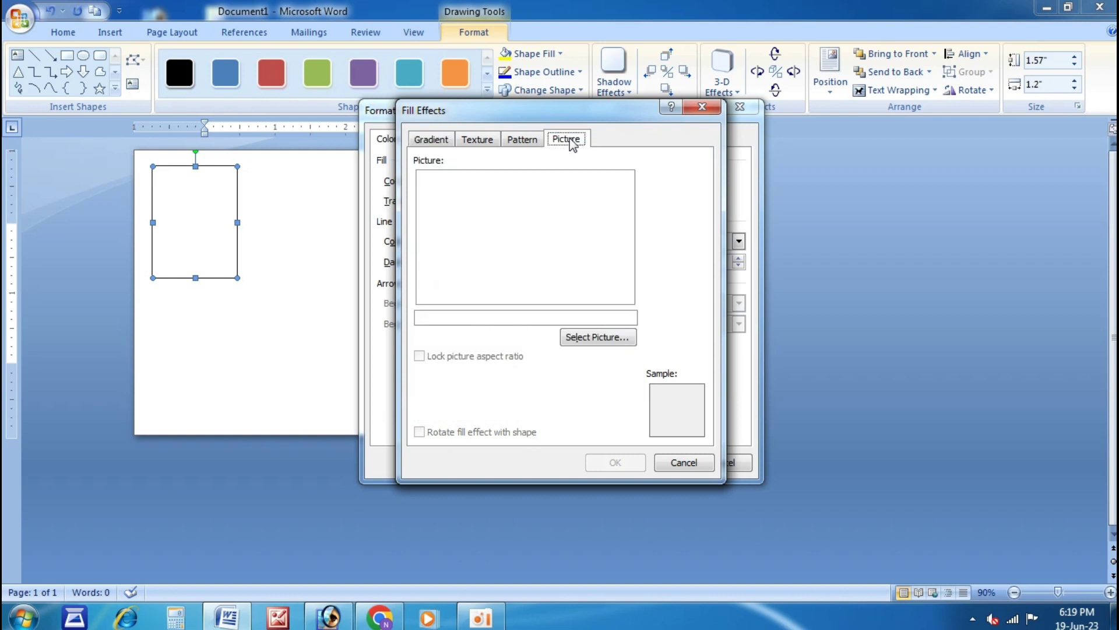
# Fill the rectangle with the Screenshot_1 photo from the Desktop
pyautogui.click(585, 344)
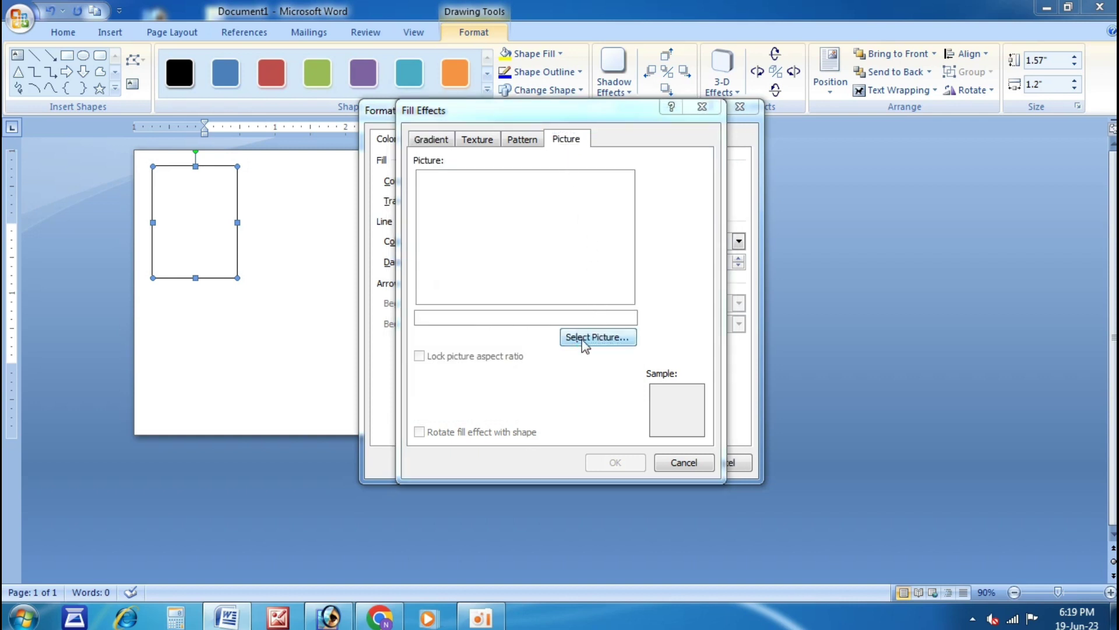
pyautogui.click(583, 341)
pyautogui.click(466, 271)
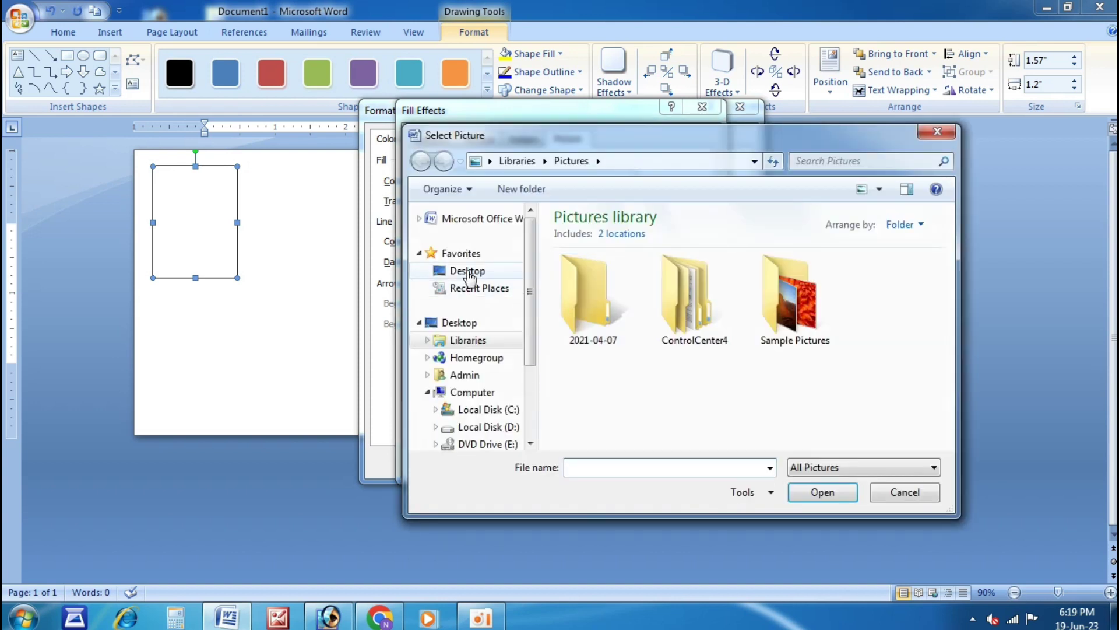
pyautogui.scroll(5, 606, 259)
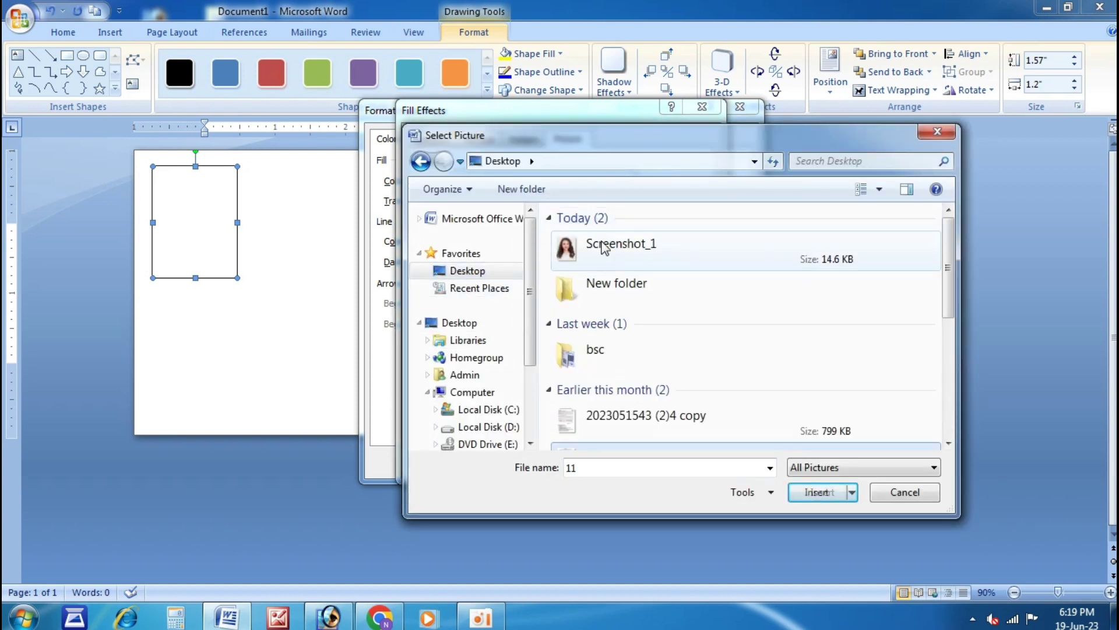
pyautogui.click(603, 251)
pyautogui.click(815, 492)
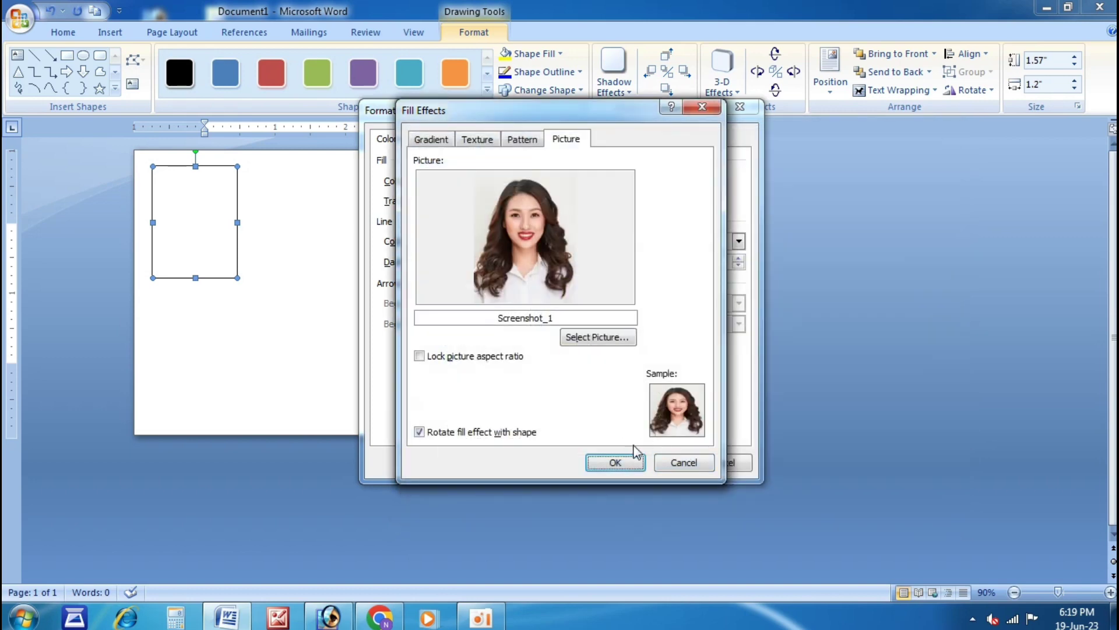
pyautogui.click(621, 463)
pyautogui.click(651, 462)
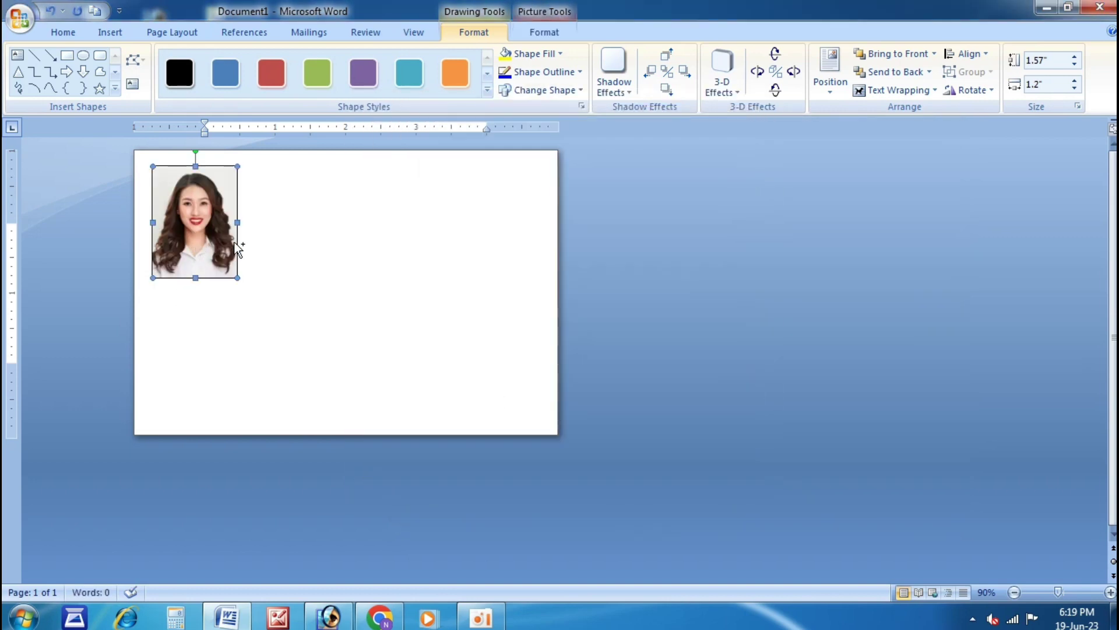
# Copy the photo into a row of four, then duplicate the row below
pyautogui.moveTo(233, 250); pyautogui.dragTo(290, 250)
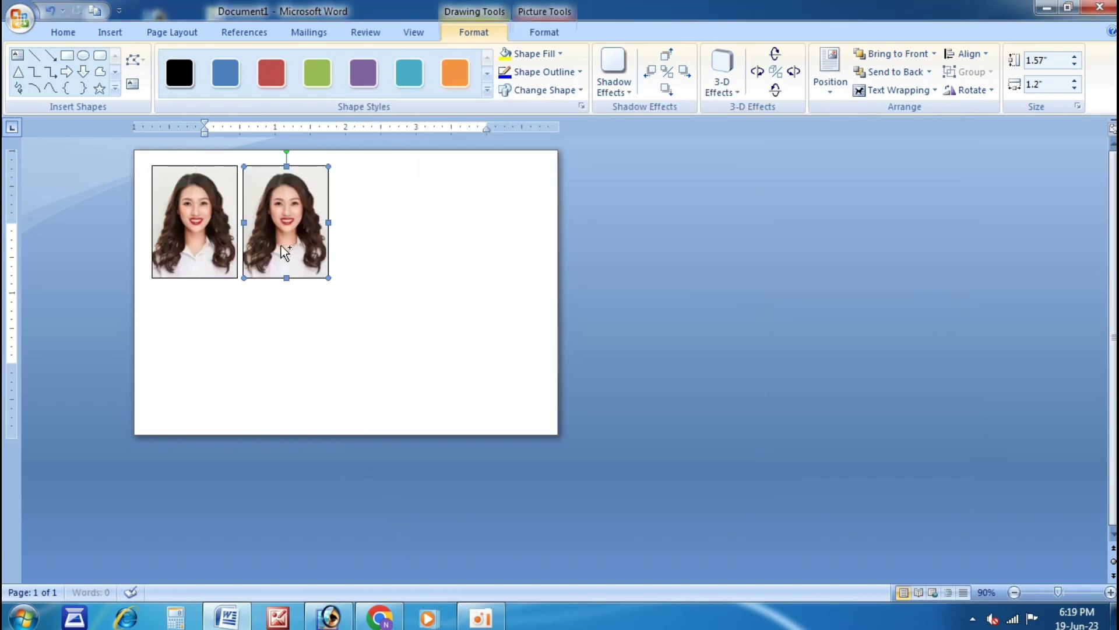
pyautogui.keyDown('ctrl'); pyautogui.click(210, 249); pyautogui.keyUp('ctrl')
pyautogui.moveTo(205, 249); pyautogui.dragTo(390, 249)
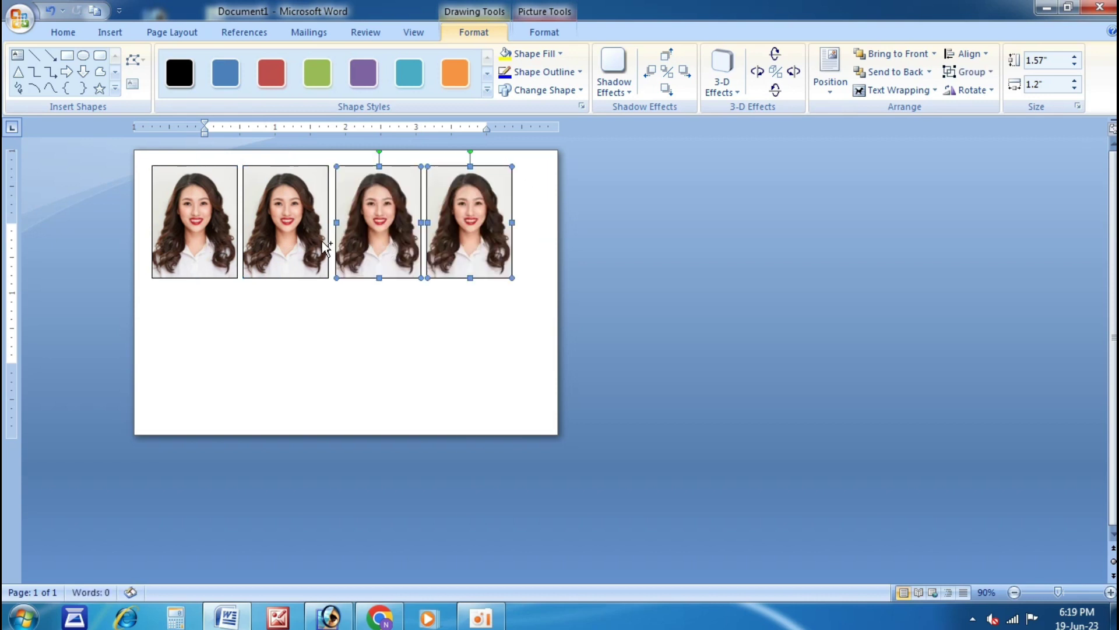
pyautogui.keyDown('ctrl'); pyautogui.click(280, 244); pyautogui.keyUp('ctrl')
pyautogui.keyDown('ctrl'); pyautogui.click(223, 247); pyautogui.keyUp('ctrl')
pyautogui.moveTo(295, 222); pyautogui.dragTo(293, 344)
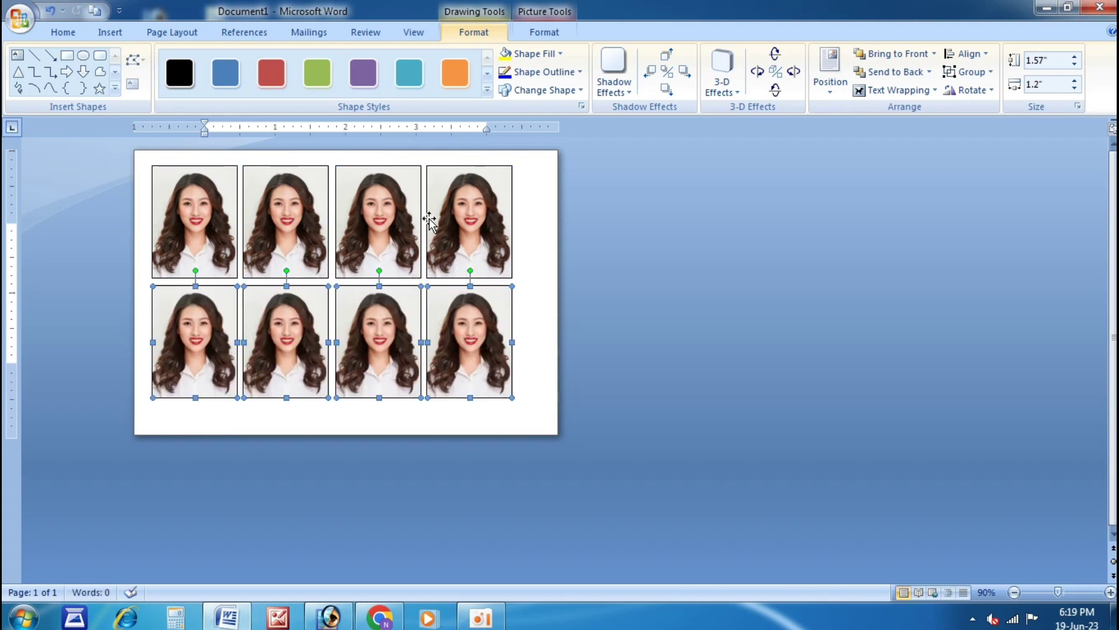
pyautogui.click(522, 227)
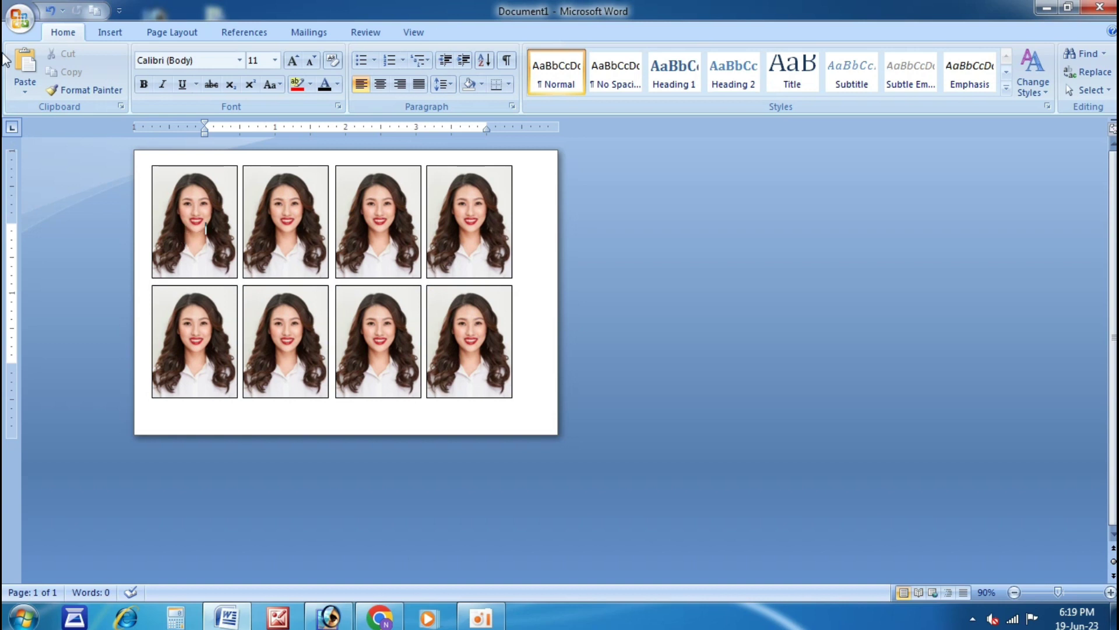
# Open Print and select the EPSON L3110 Series printer
pyautogui.click(19, 25)
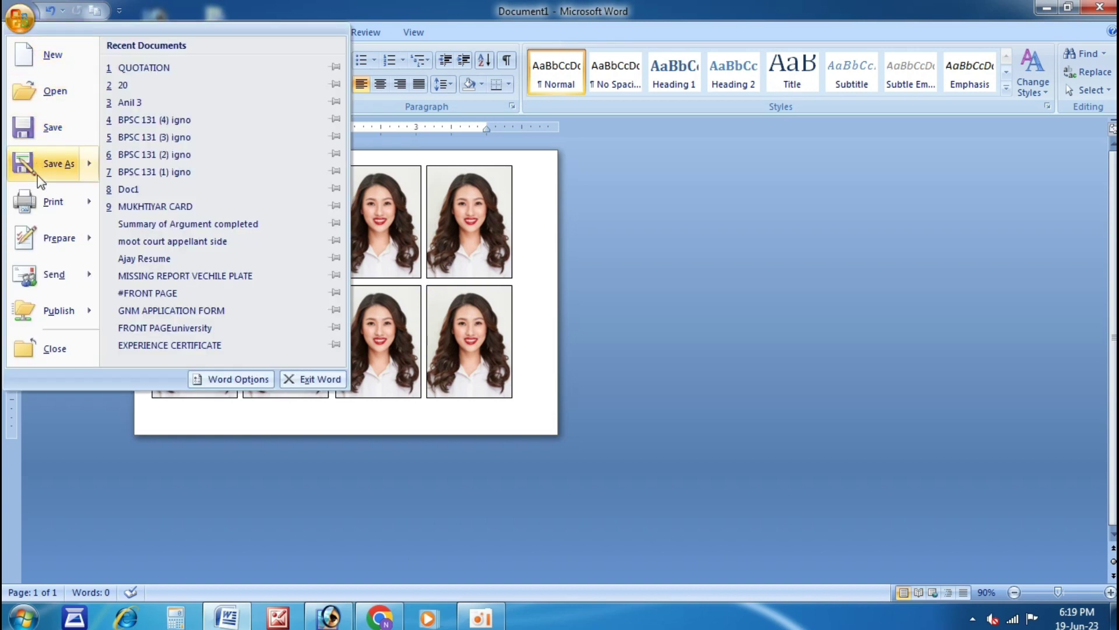
pyautogui.click(40, 204)
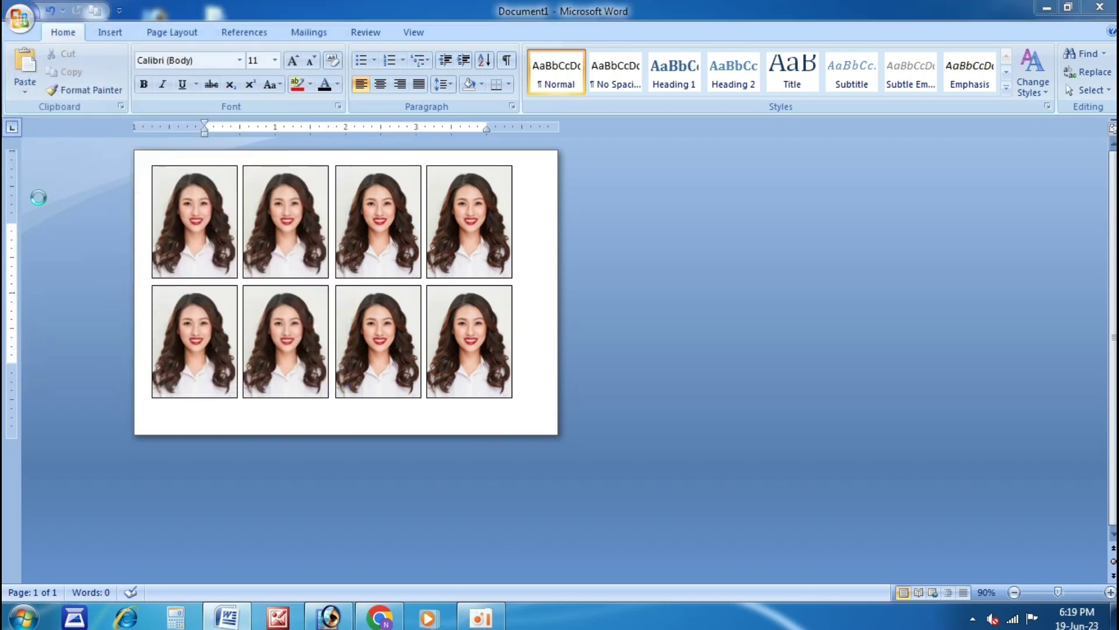
pyautogui.click(743, 214)
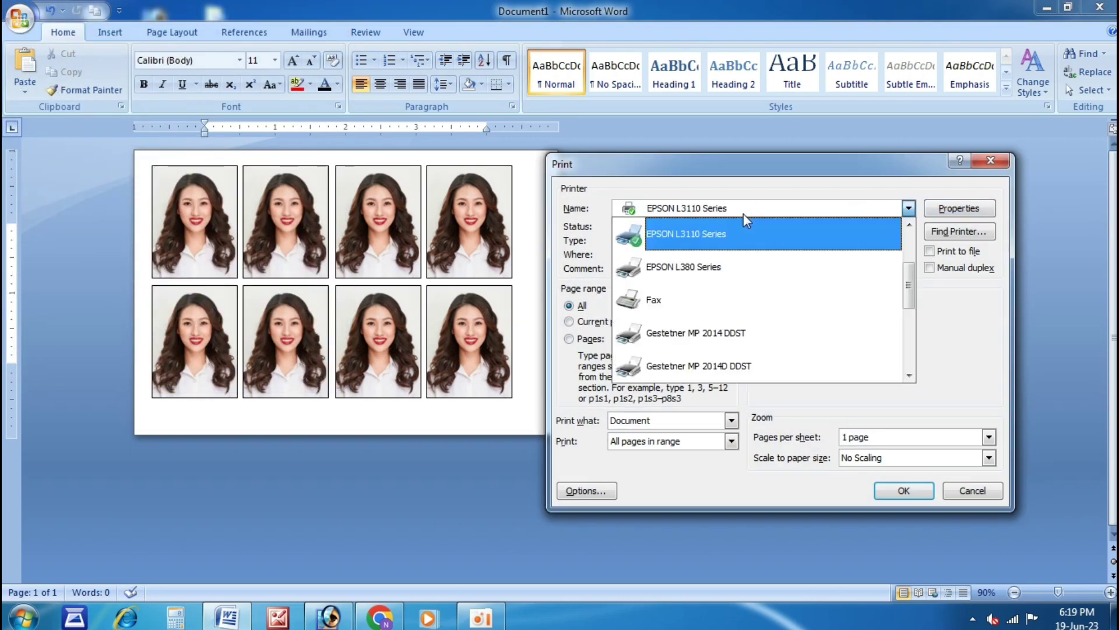
pyautogui.click(747, 250)
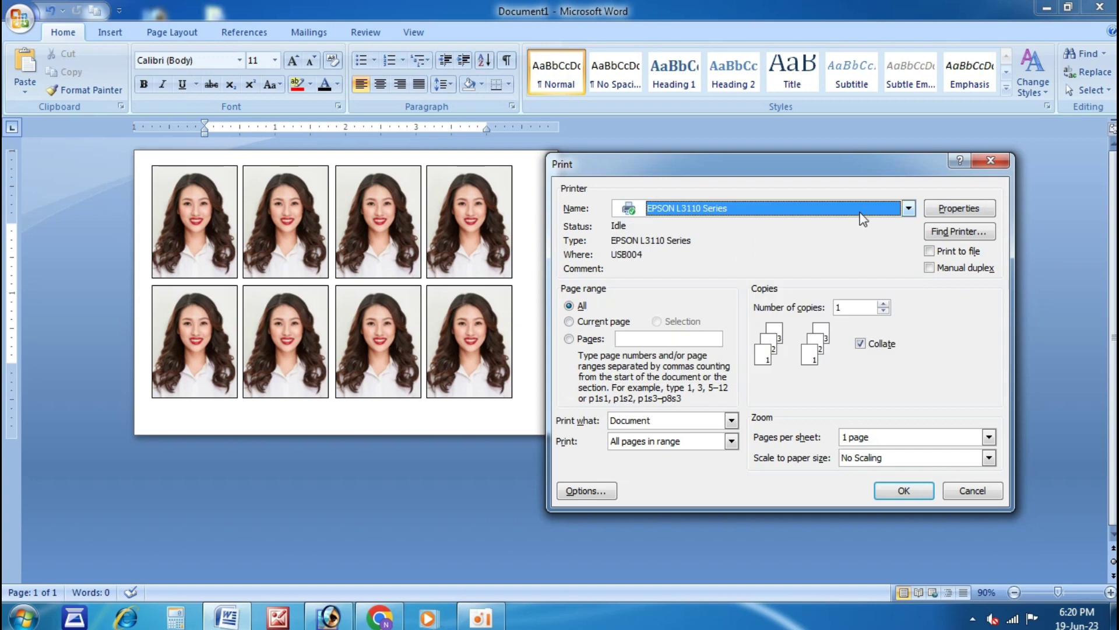
# Print with 10 x 15 cm landscape, Epson Matte paper and High quality
pyautogui.click(952, 217)
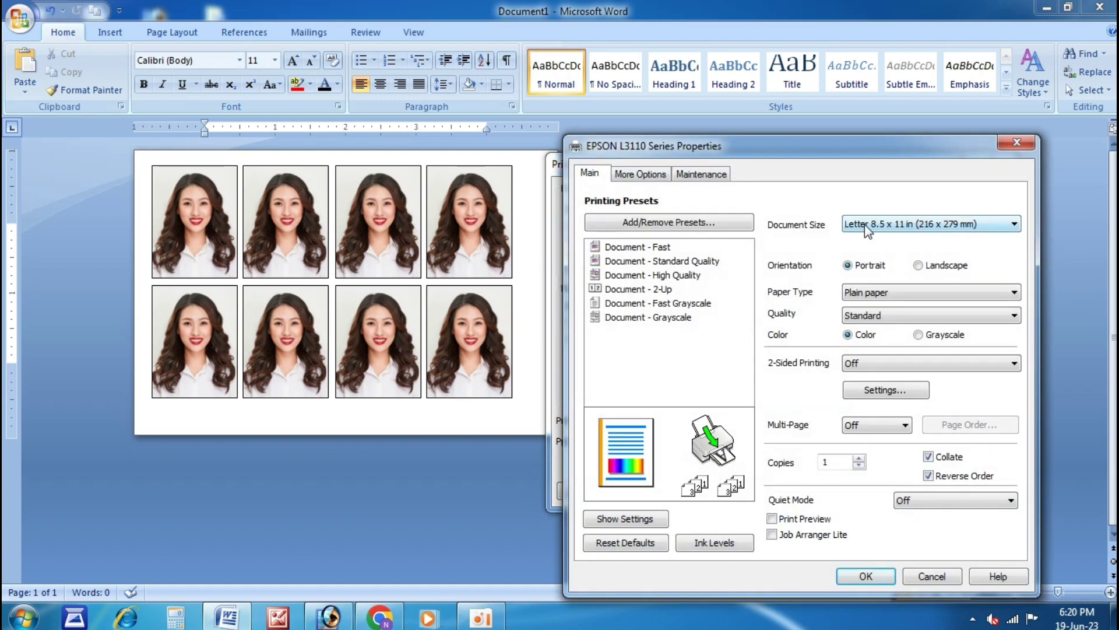
pyautogui.click(867, 227)
pyautogui.click(880, 251)
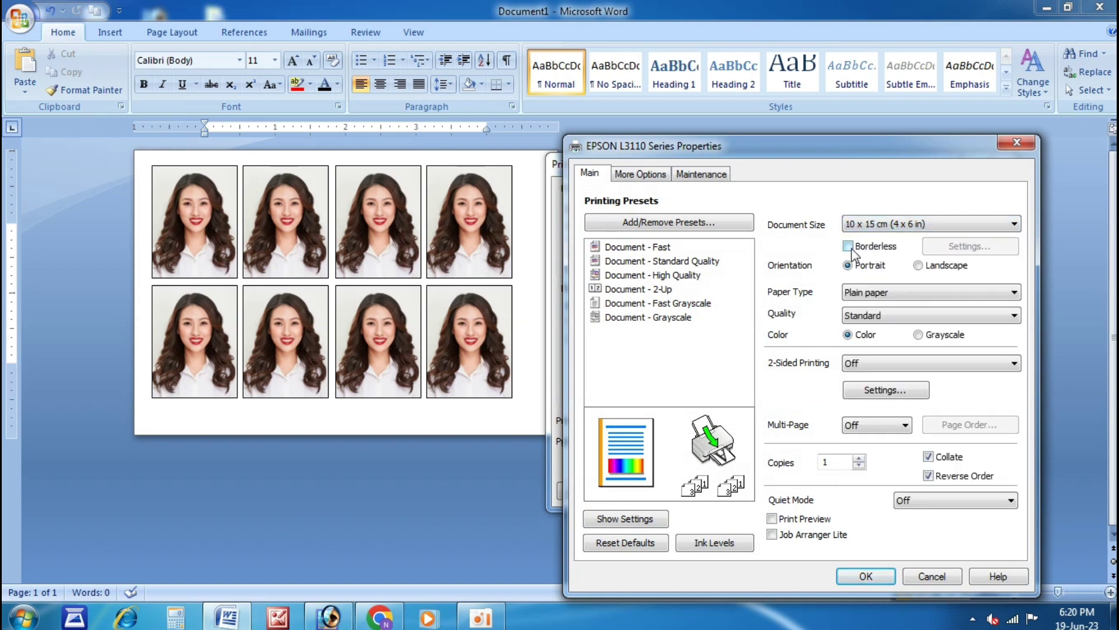
pyautogui.click(919, 266)
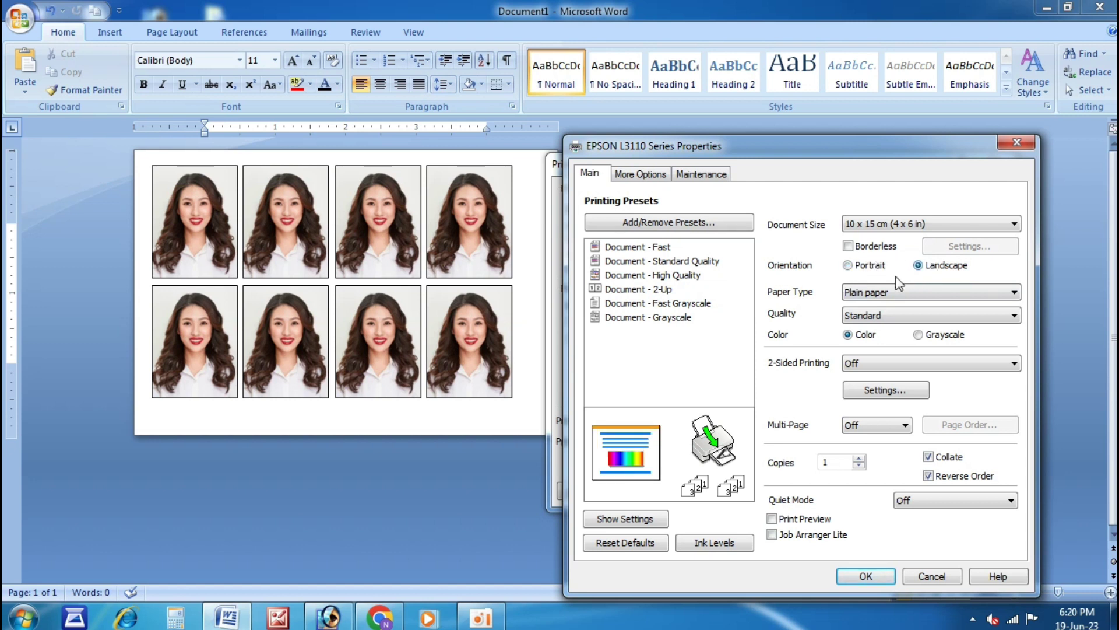
pyautogui.click(881, 293)
pyautogui.click(872, 328)
pyautogui.click(870, 315)
pyautogui.click(870, 338)
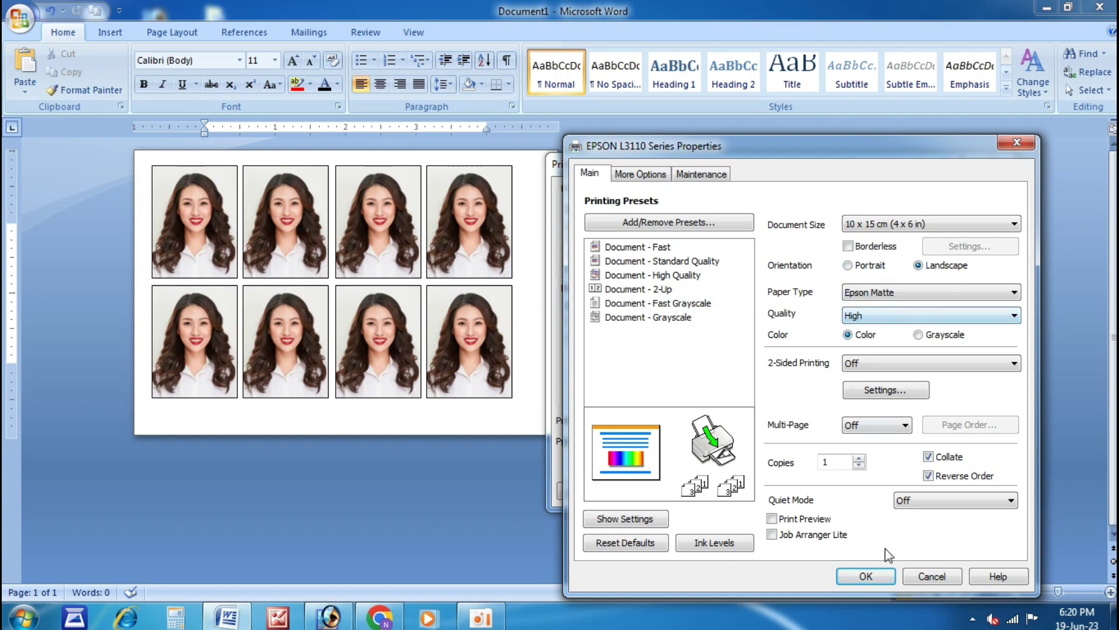
pyautogui.click(867, 576)
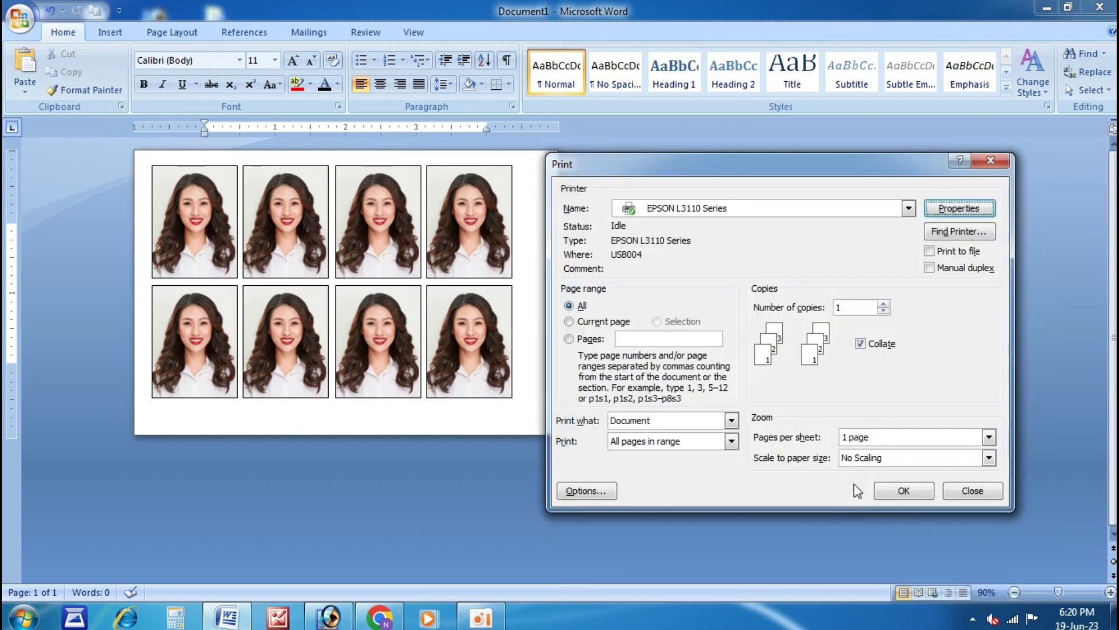
pyautogui.click(895, 495)
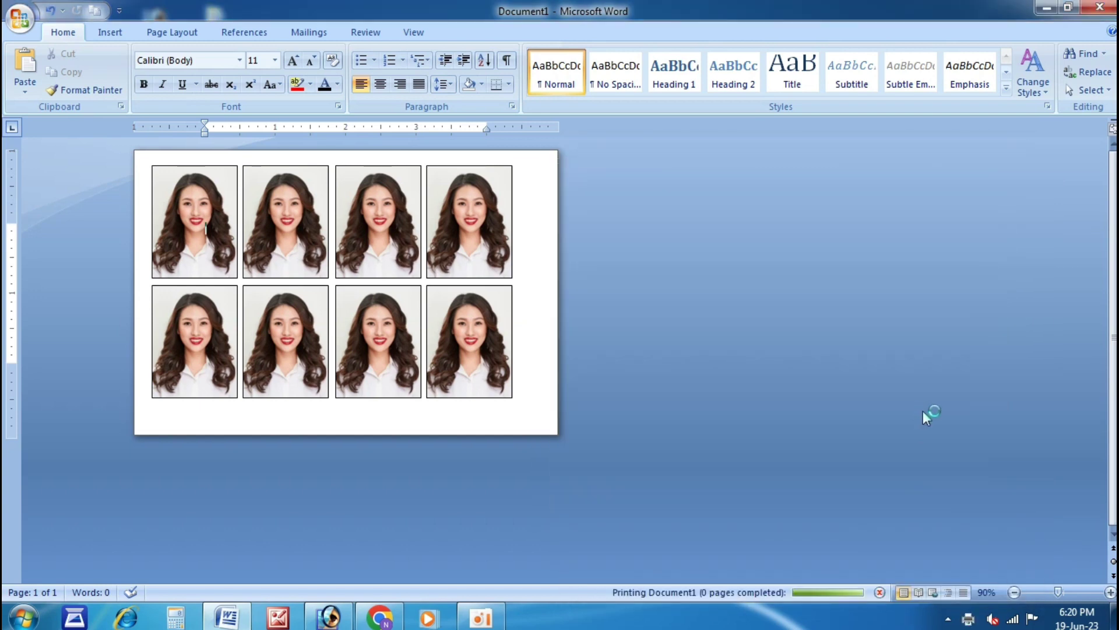